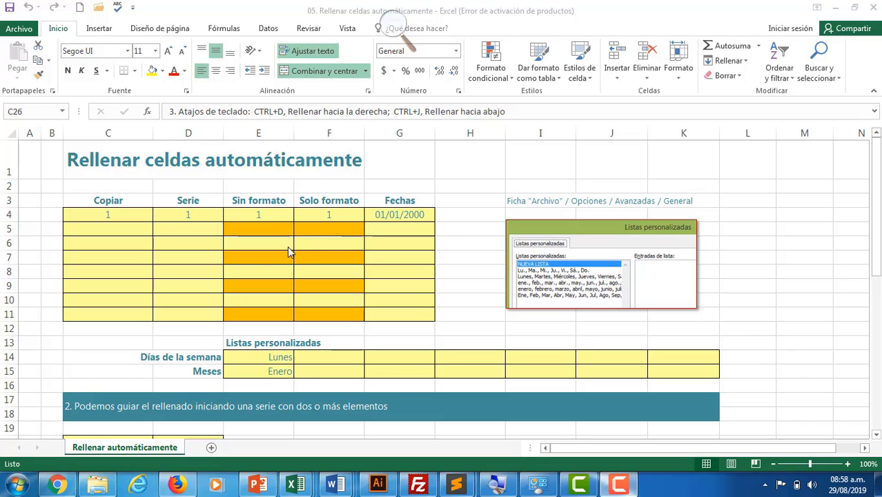
# Copy the 1 in C4 down the Copiar column through C11.
pyautogui.click(124, 216)
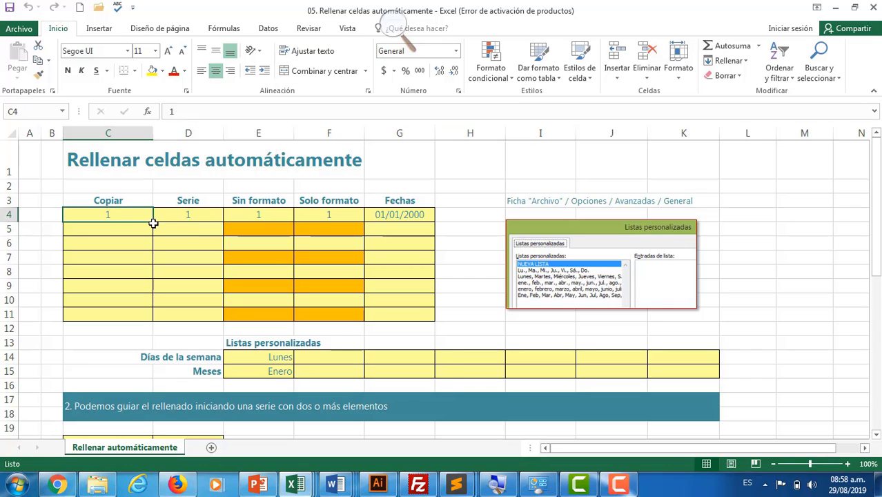
pyautogui.moveTo(152, 222); pyautogui.dragTo(145, 319)
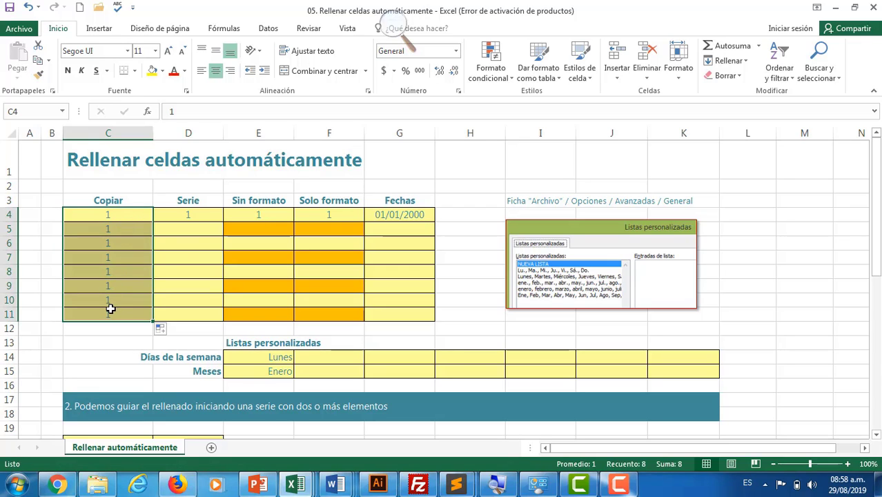
# Extend D4 down to D11 and switch it to Serie de relleno so it counts 1 to 8.
pyautogui.click(207, 215)
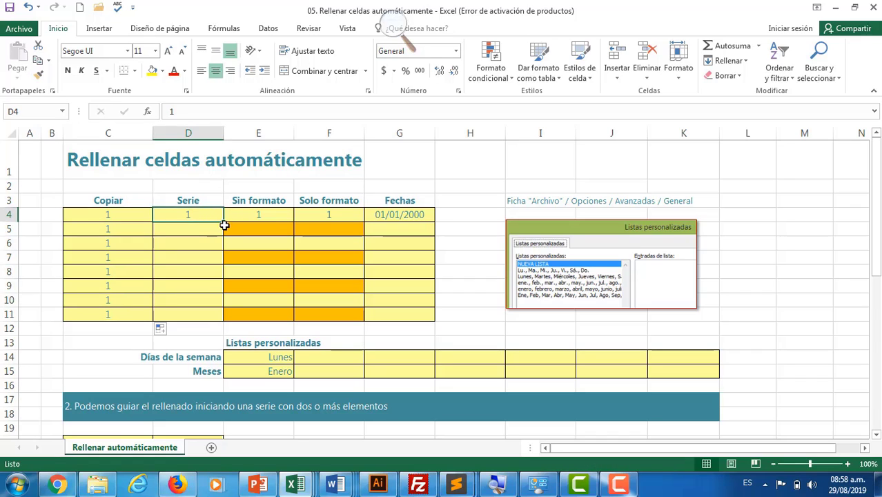
pyautogui.moveTo(223, 223); pyautogui.dragTo(210, 315)
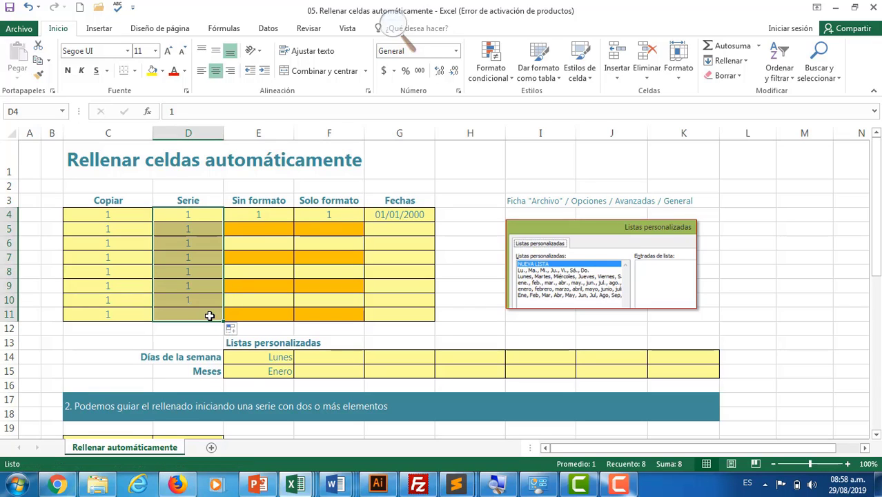
pyautogui.click(232, 332)
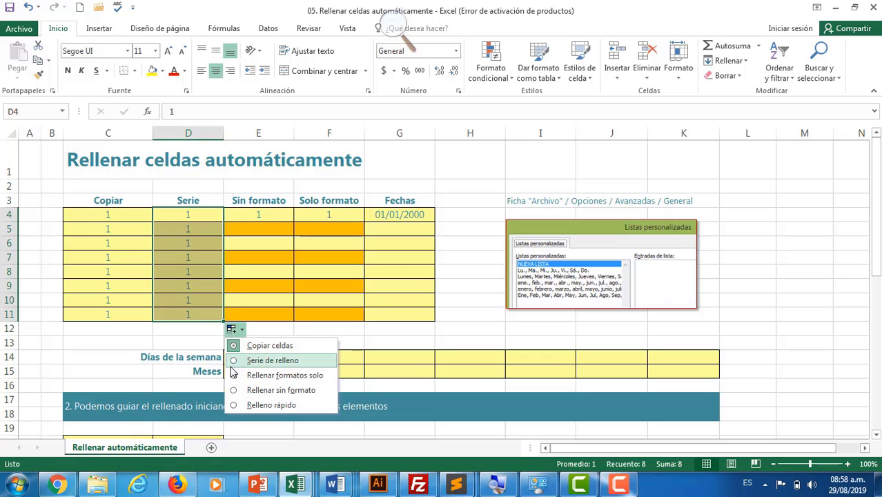
pyautogui.click(273, 360)
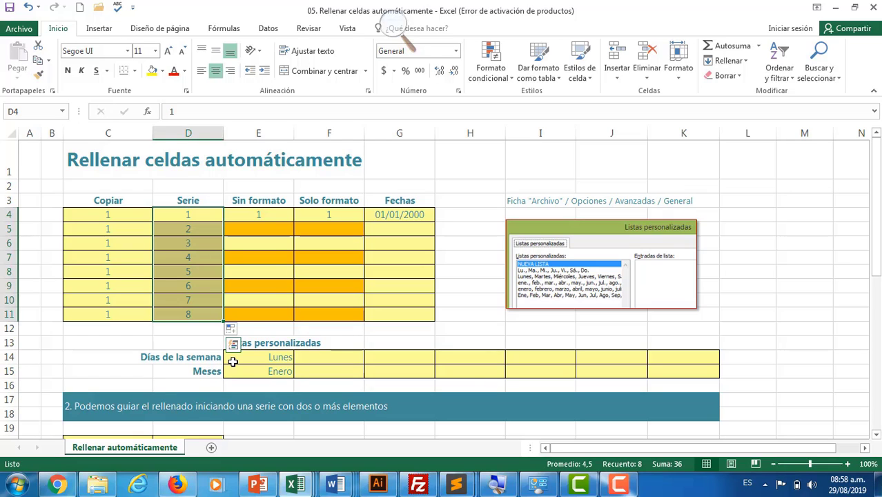
# Fill the 1 from E4 to E11 with Rellenar sin formato, keeping the orange and yellow shading.
pyautogui.click(269, 215)
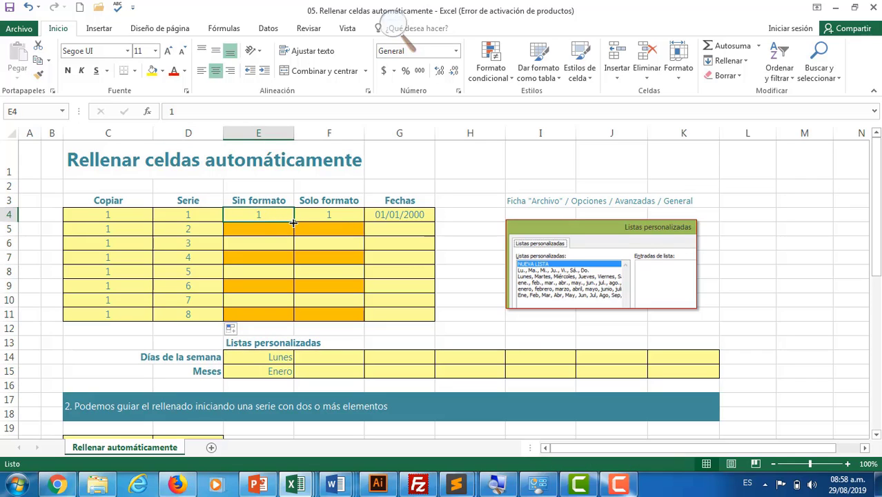
pyautogui.moveTo(294, 222); pyautogui.dragTo(282, 317)
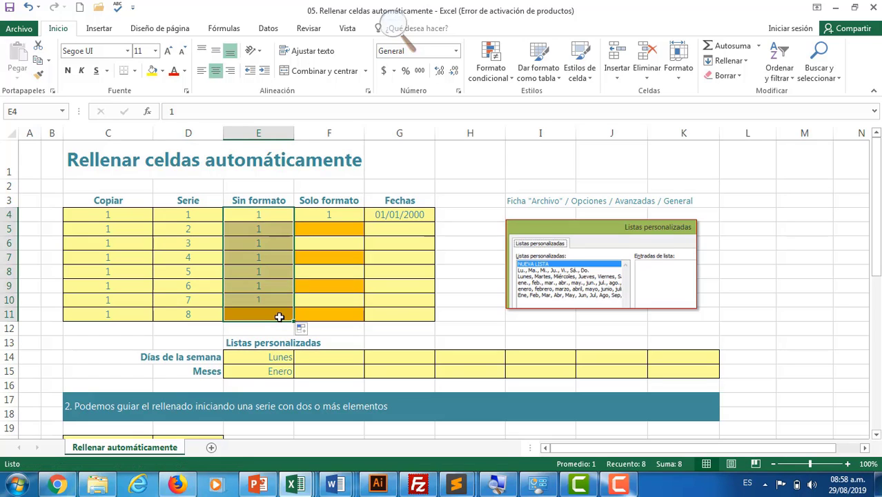
pyautogui.click(302, 331)
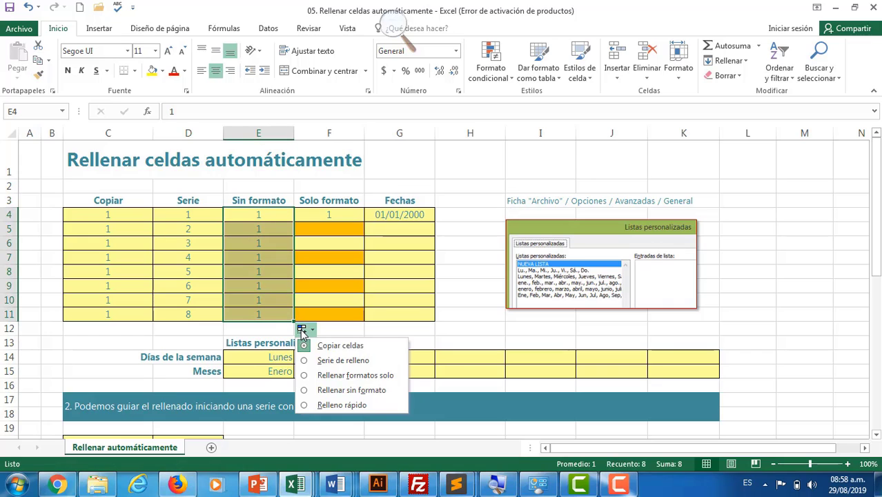
pyautogui.click(319, 391)
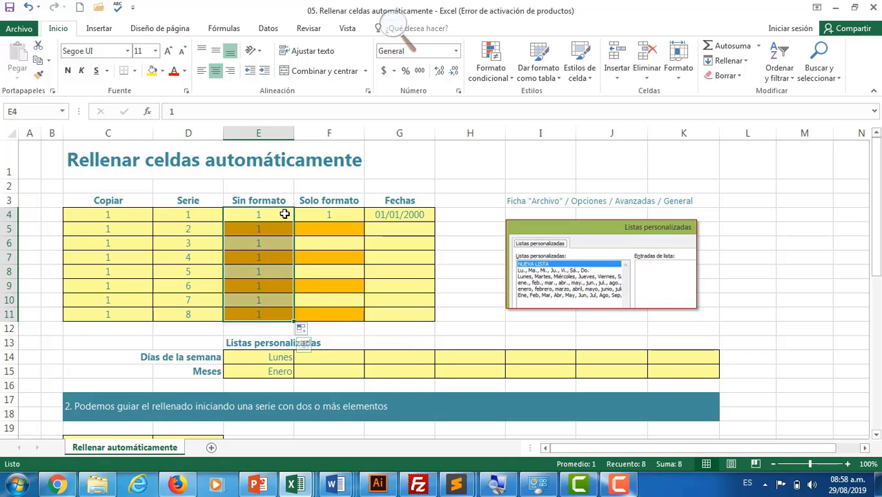
# Carry only F4's formatting down to F11 using Rellenar formatos solo.
pyautogui.click(346, 214)
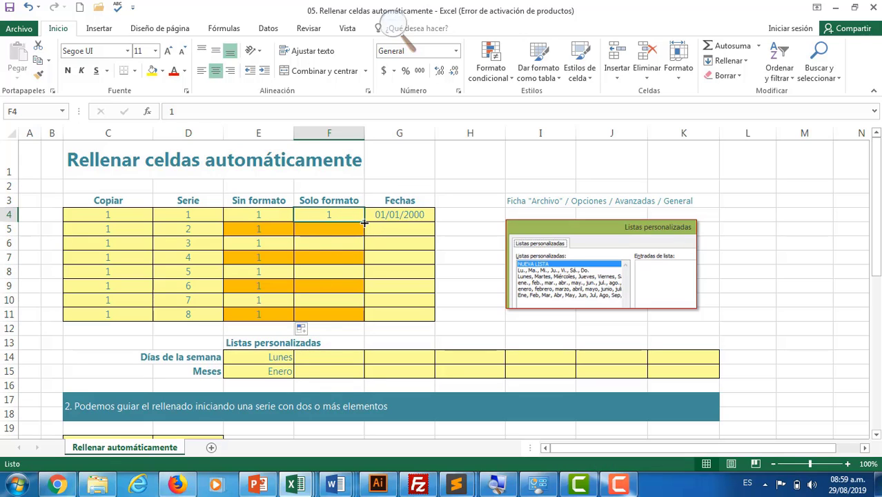
pyautogui.moveTo(364, 222); pyautogui.dragTo(361, 320)
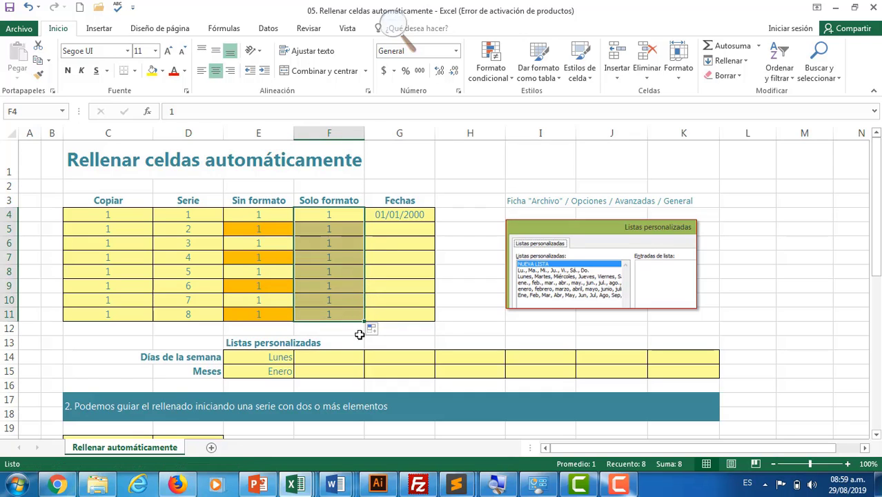
pyautogui.click(373, 331)
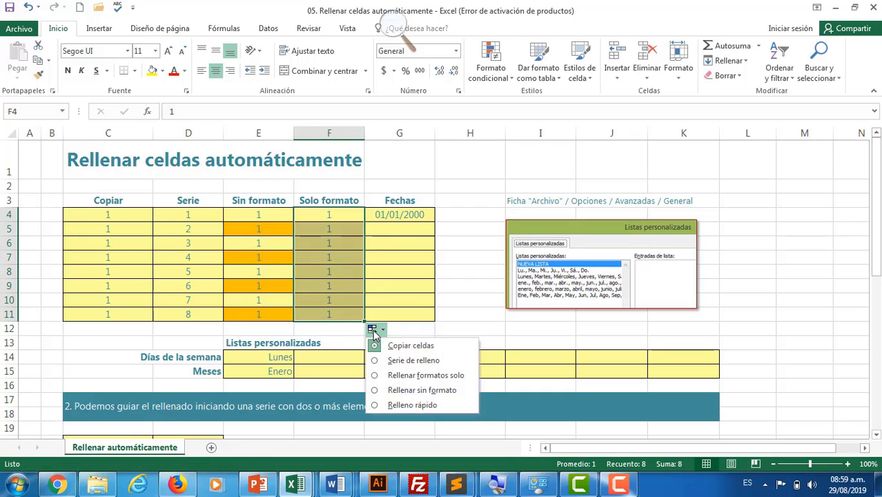
pyautogui.click(406, 375)
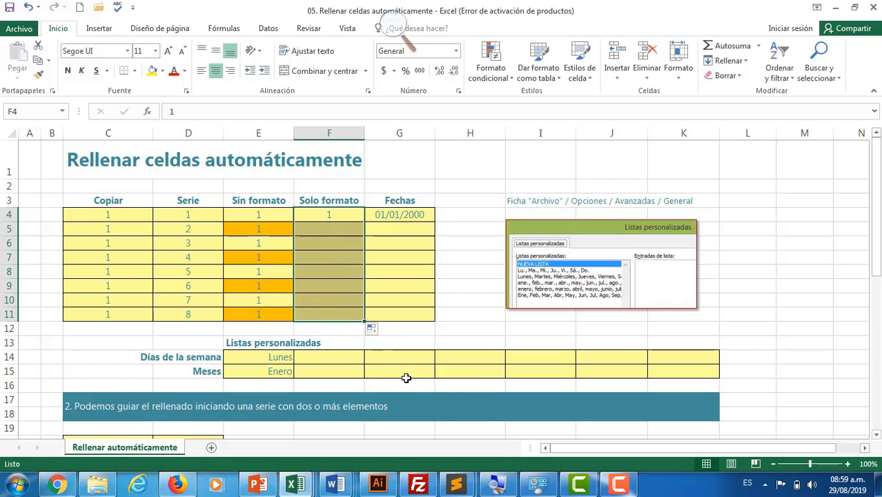
# Fill 01/01/2000 from G4 down to G11 with Rellenar días, ending at 08/01/2000.
pyautogui.click(426, 214)
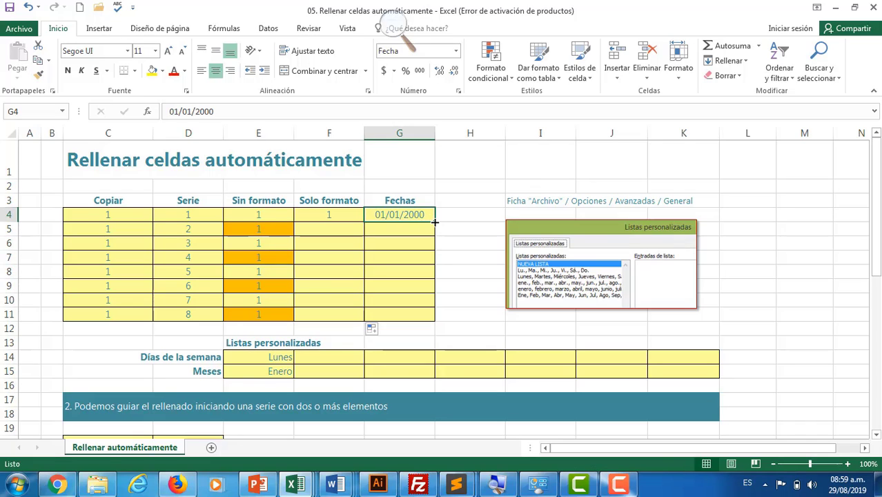
pyautogui.moveTo(435, 222); pyautogui.dragTo(428, 320)
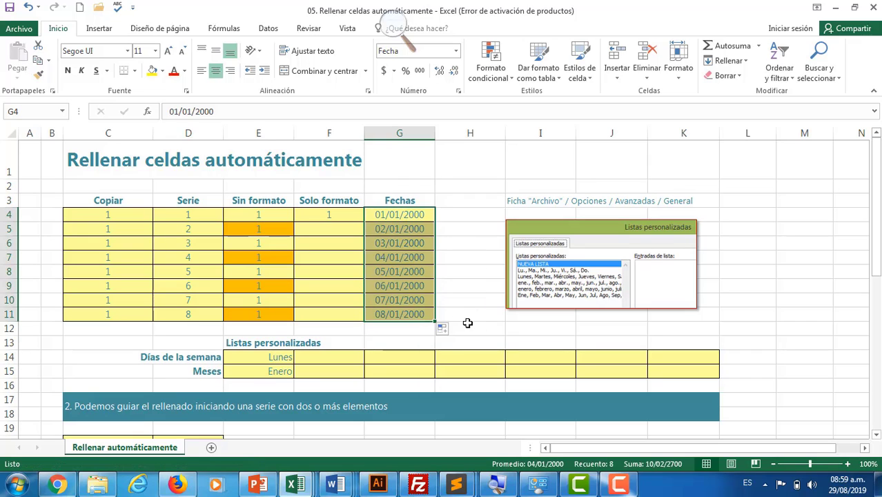
pyautogui.click(444, 330)
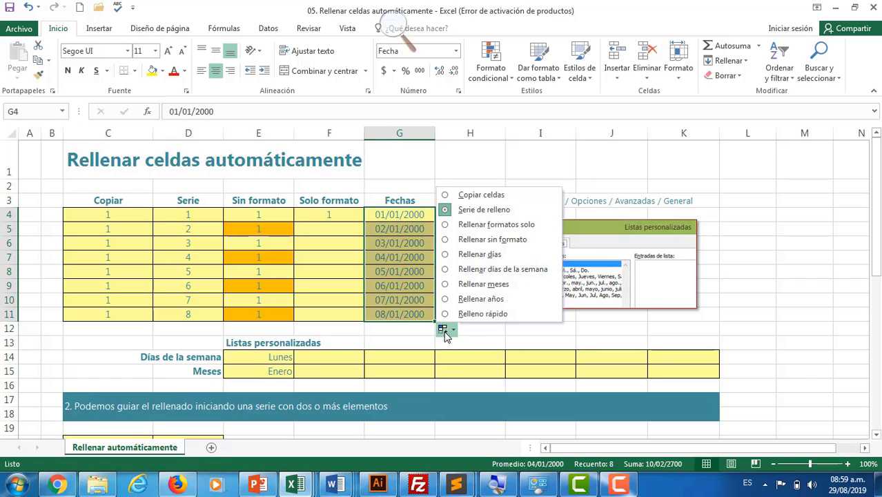
pyautogui.click(474, 256)
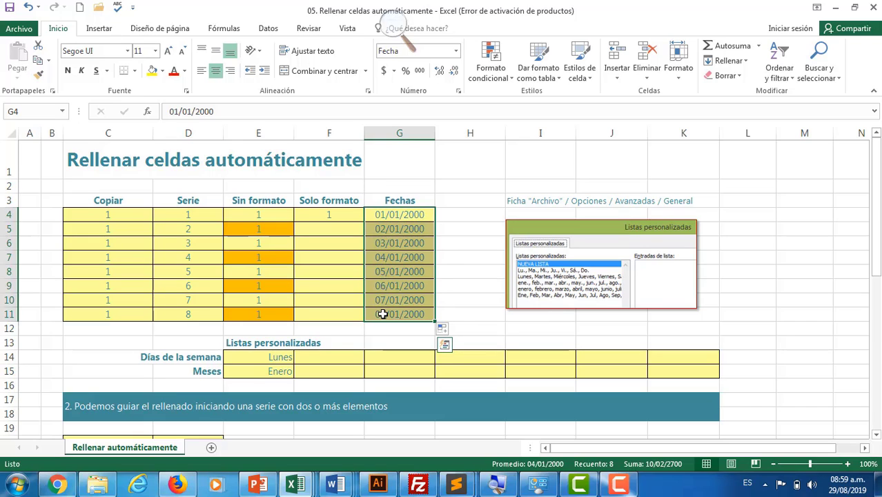
# Extend Lunes in E14 across to K14 to list the weekdays through Domingo.
pyautogui.scroll(-1, 382, 314)
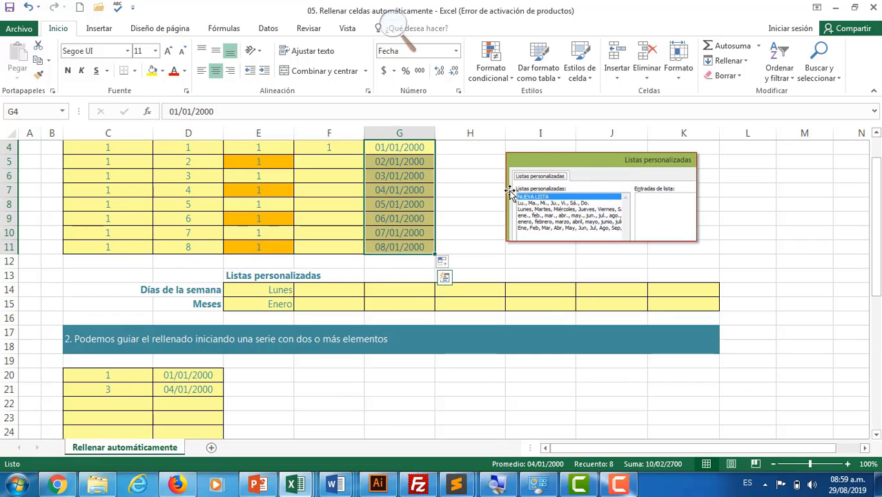
pyautogui.scroll(1, 693, 244)
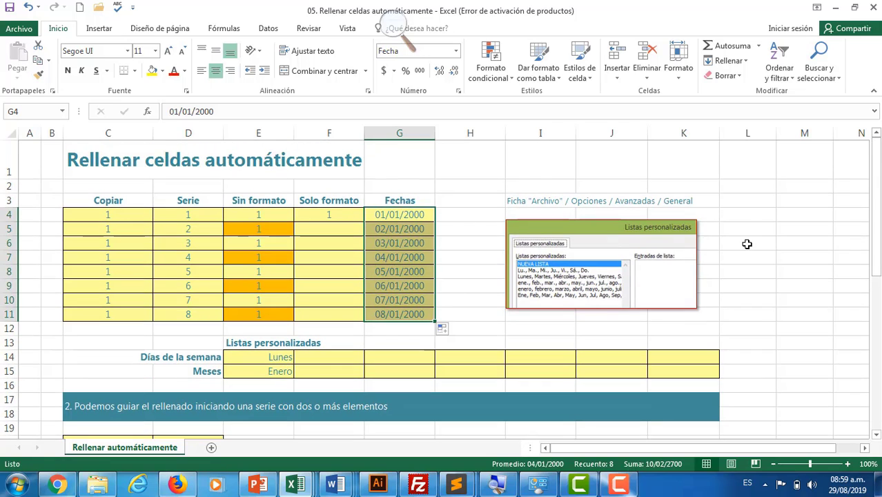
pyautogui.scroll(-1, 753, 245)
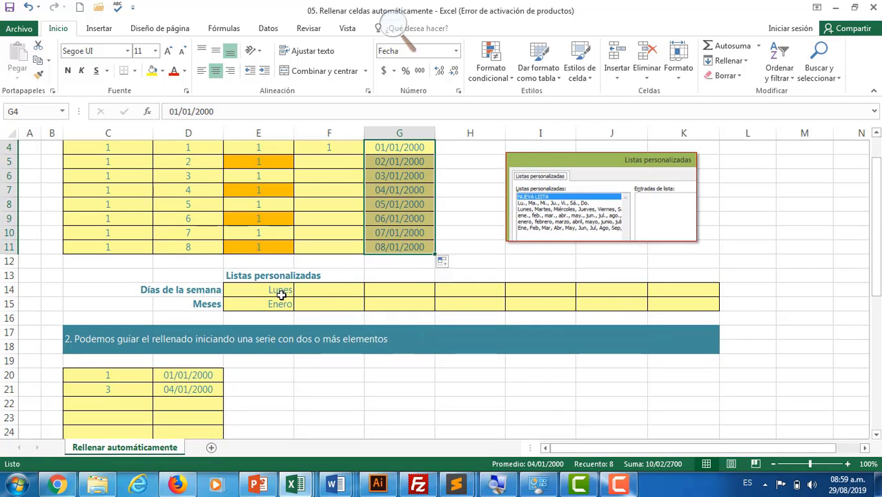
pyautogui.click(275, 290)
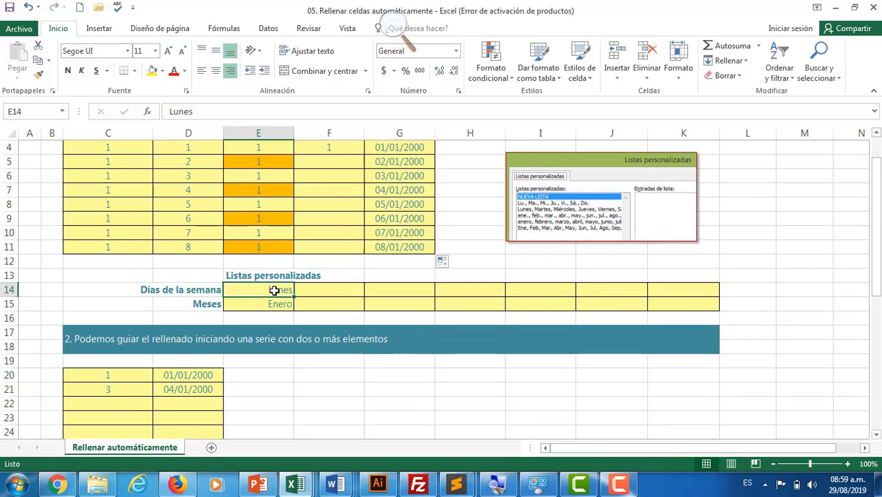
pyautogui.moveTo(294, 297); pyautogui.dragTo(687, 293)
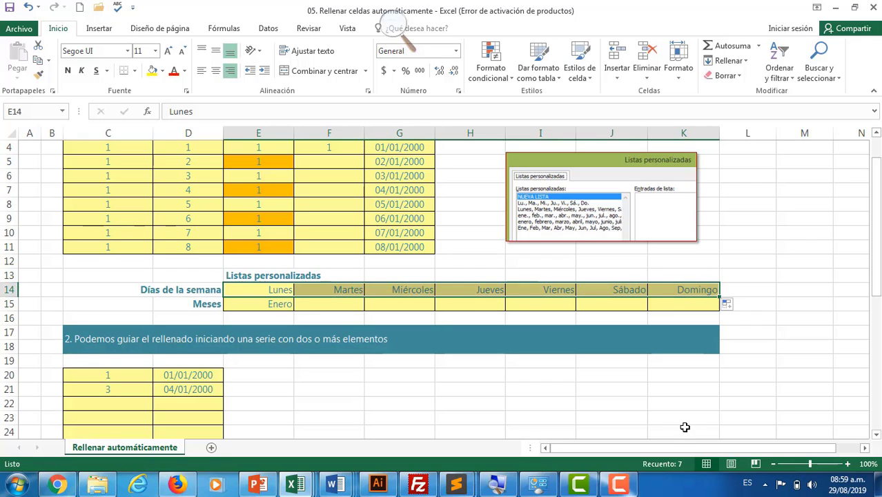
# Extend Enero in E15 across to K15 to list the months through Julio.
pyautogui.click(280, 304)
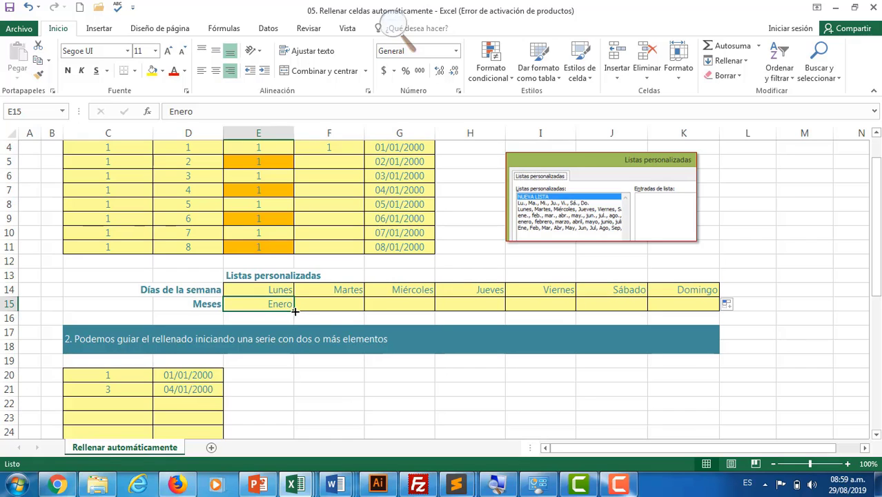
pyautogui.moveTo(294, 311); pyautogui.dragTo(689, 313)
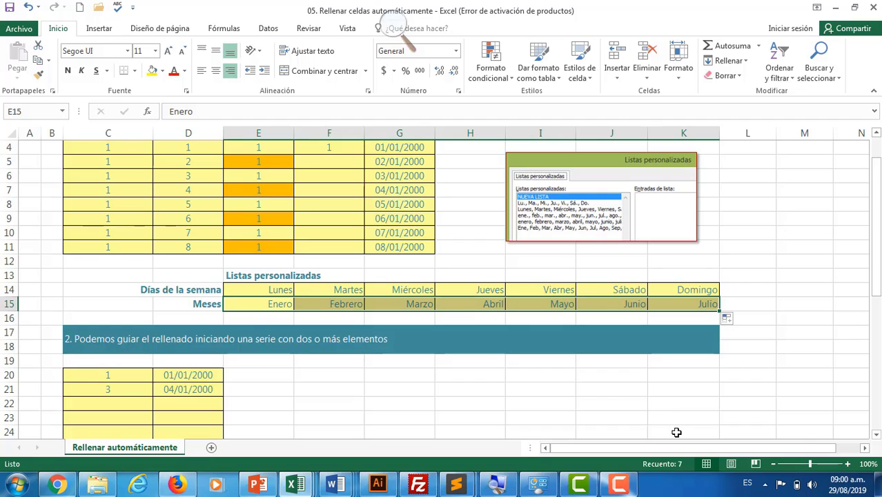
pyautogui.scroll(1, 689, 311)
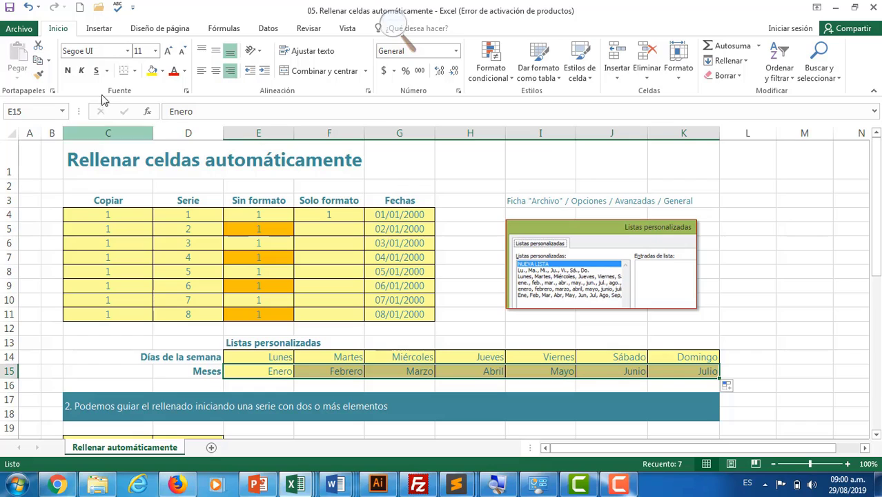
# Bring up the Avanzadas page of Excel Options, scrolled down to the General section.
pyautogui.click(20, 28)
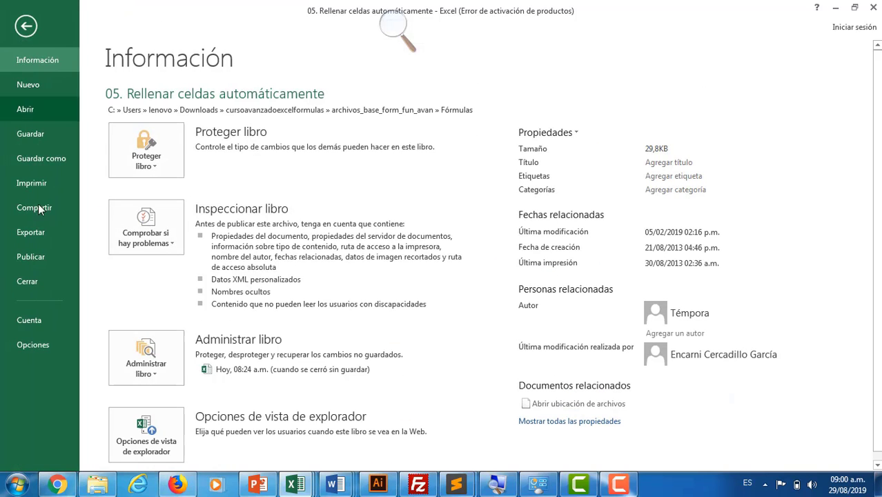
pyautogui.click(33, 343)
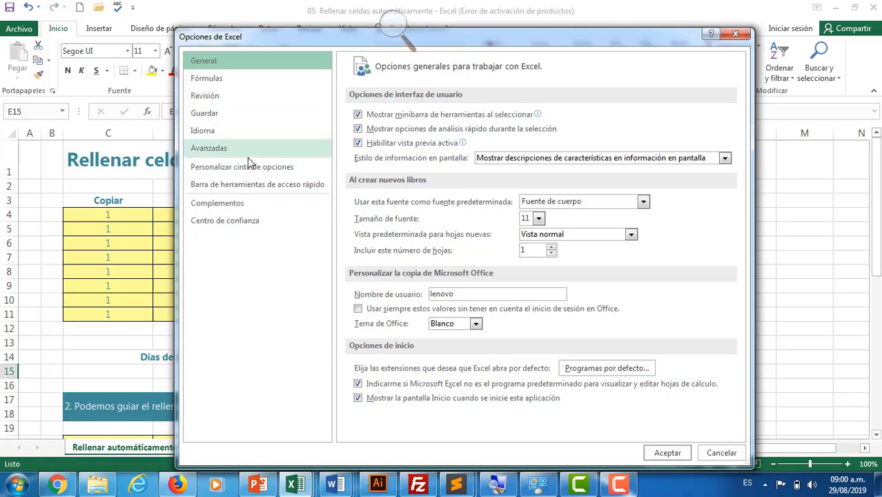
pyautogui.click(211, 150)
pyautogui.scroll(-5, 583, 319)
pyautogui.scroll(-15, 580, 314)
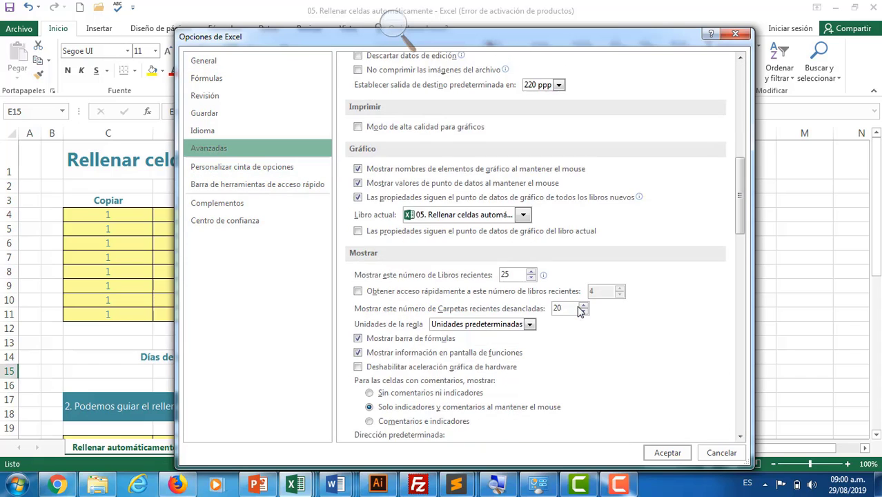
pyautogui.scroll(-6, 579, 311)
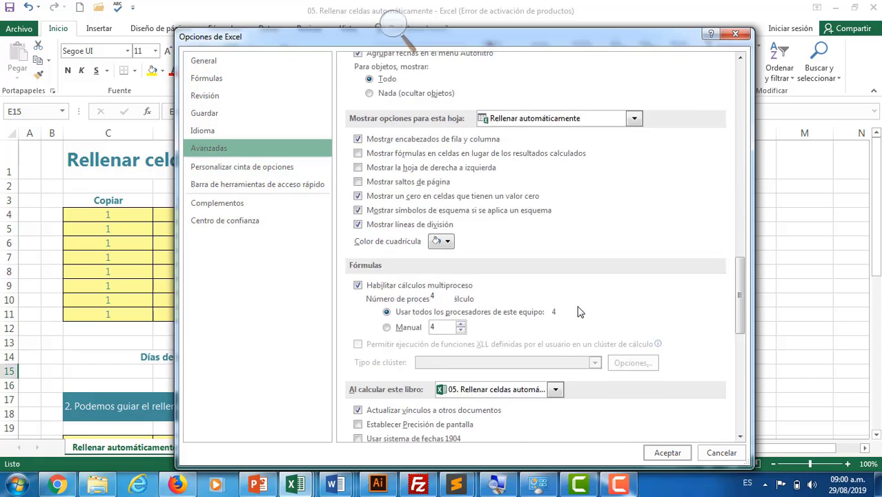
pyautogui.scroll(-8, 578, 310)
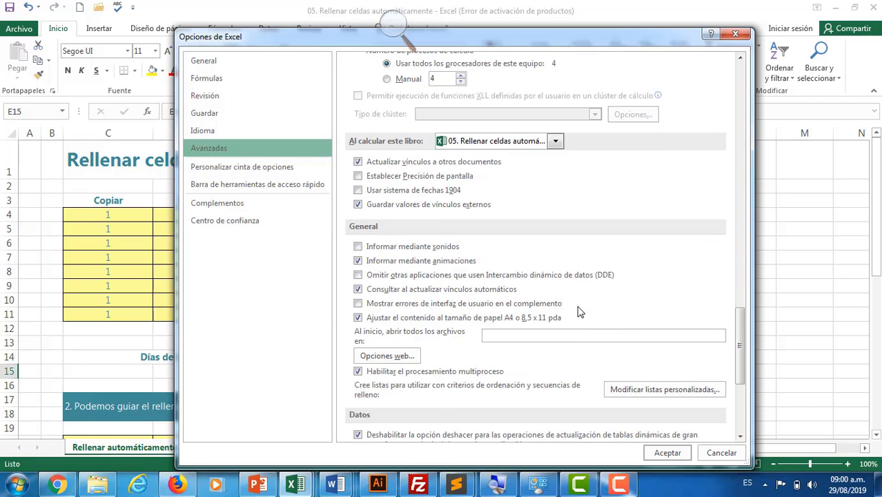
pyautogui.click(646, 327)
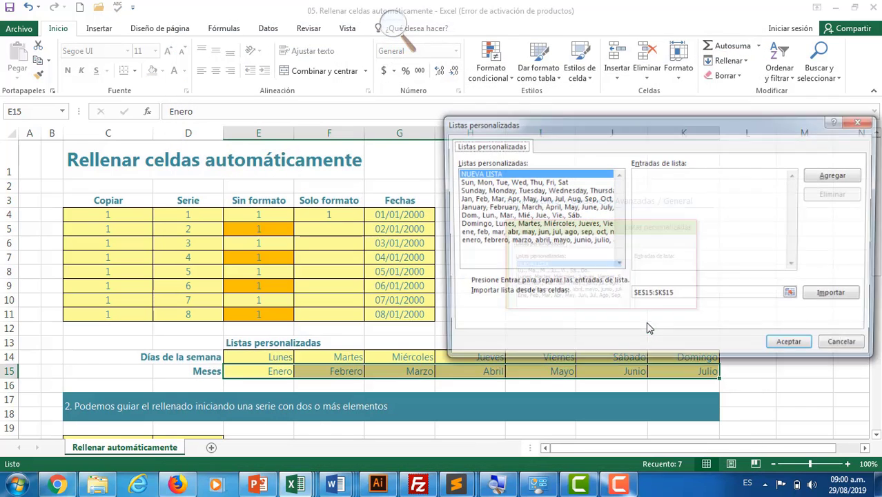
pyautogui.moveTo(656, 136); pyautogui.dragTo(469, 139)
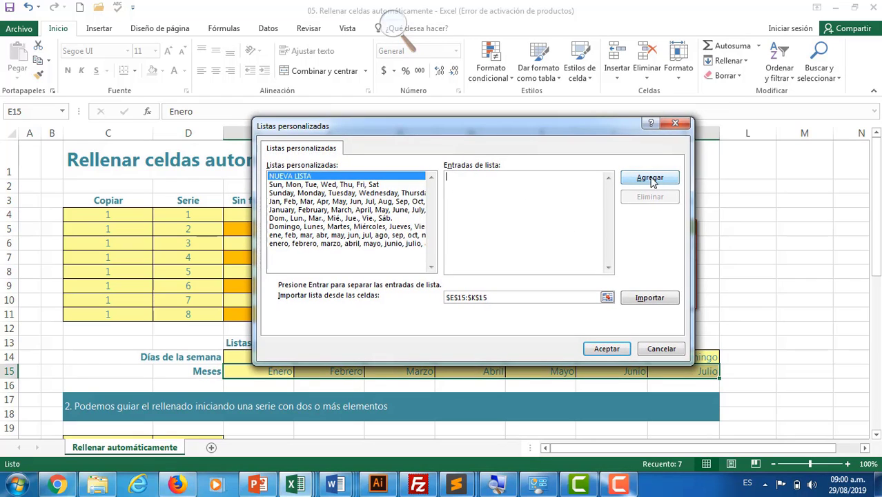
pyautogui.click(658, 350)
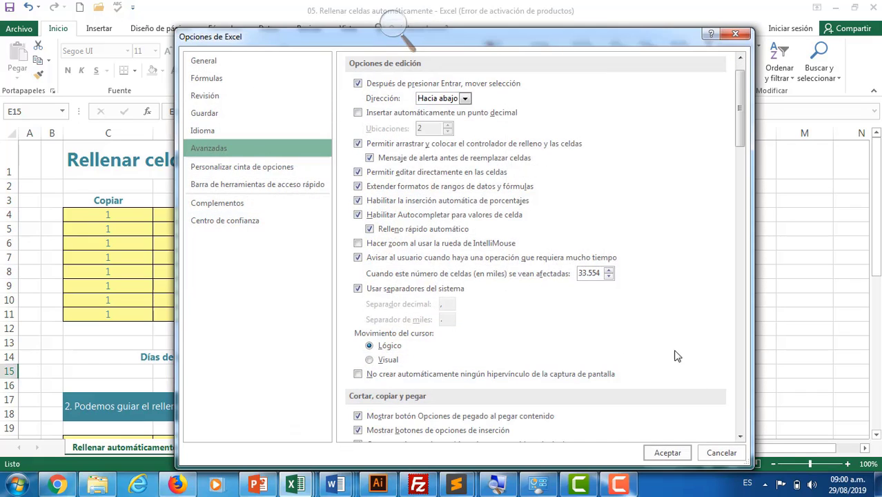
# Accept the Options dialog and bring section 2's seed values 1, 3 and the two dates into view.
pyautogui.click(680, 453)
pyautogui.scroll(-3, 622, 314)
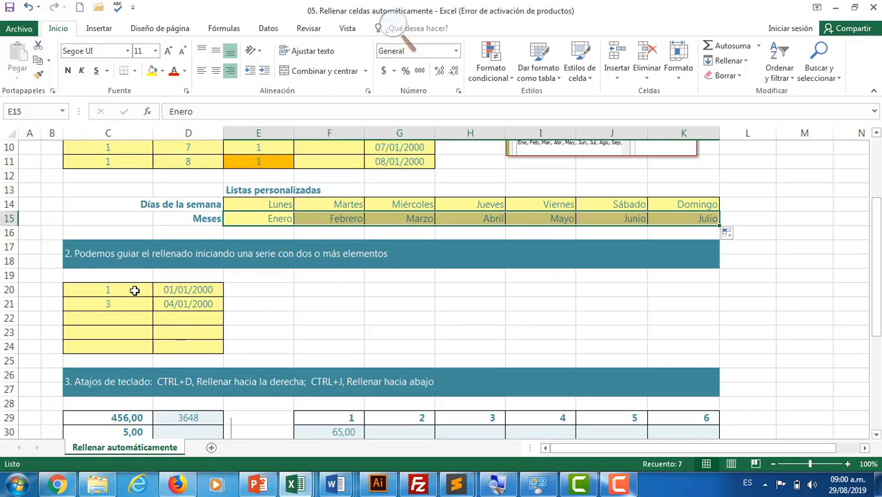
# Extend 1, 3 to 9 in C20:C24 and the dates in three-day steps to 13/01/2000 in D20:D24.
pyautogui.moveTo(134, 285); pyautogui.dragTo(150, 371)
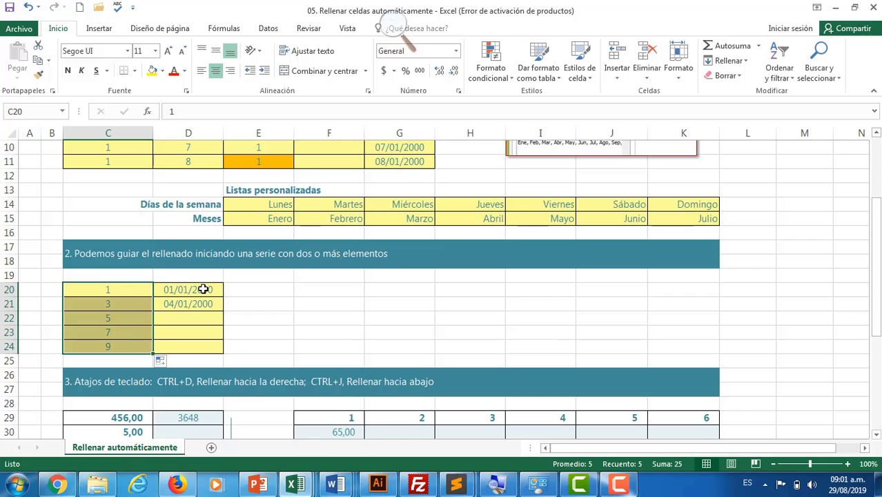
pyautogui.moveTo(205, 290); pyautogui.dragTo(205, 305)
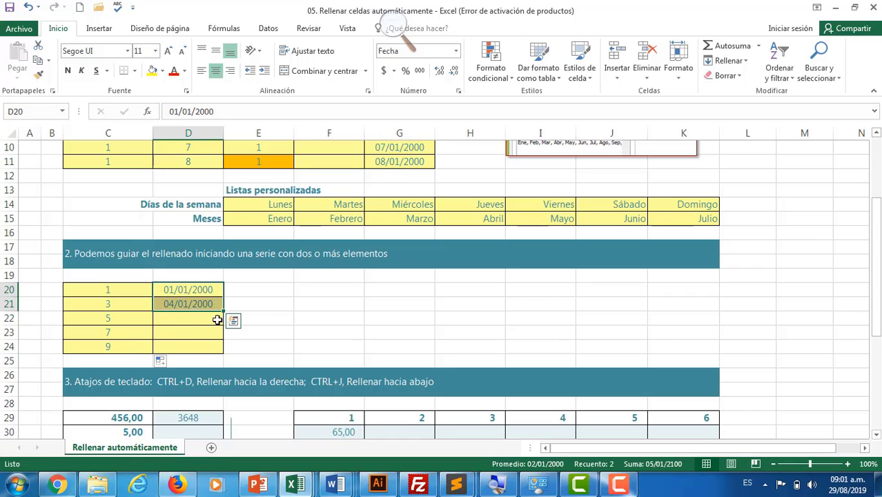
pyautogui.moveTo(224, 311); pyautogui.dragTo(223, 349)
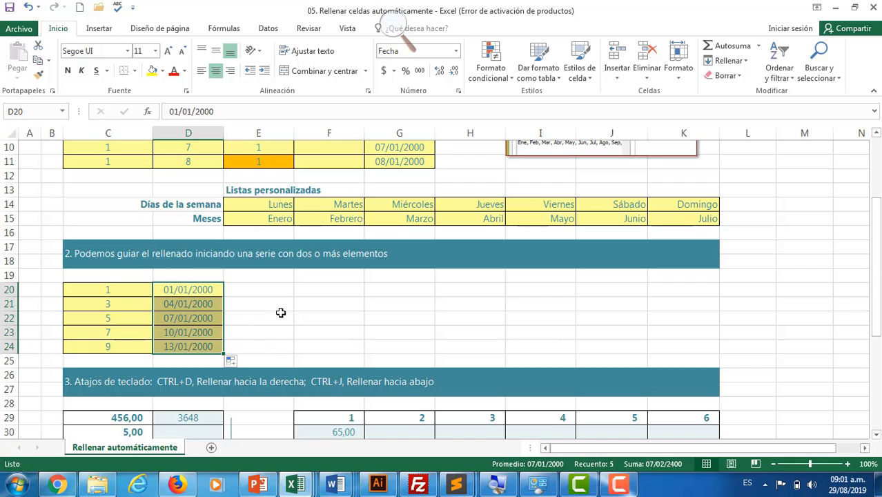
pyautogui.scroll(-3, 281, 313)
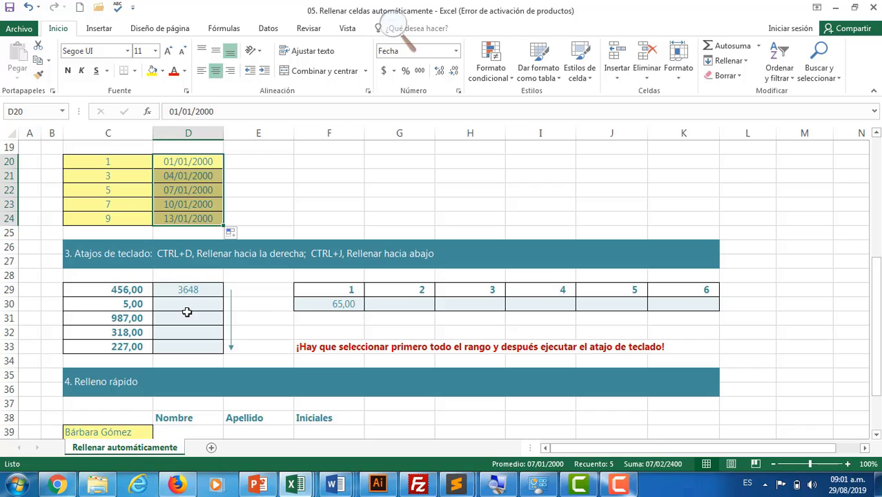
# Fill D29's formula down to D33 and F30's formula right to K30, reaching 390,00.
pyautogui.moveTo(199, 290); pyautogui.dragTo(192, 344)
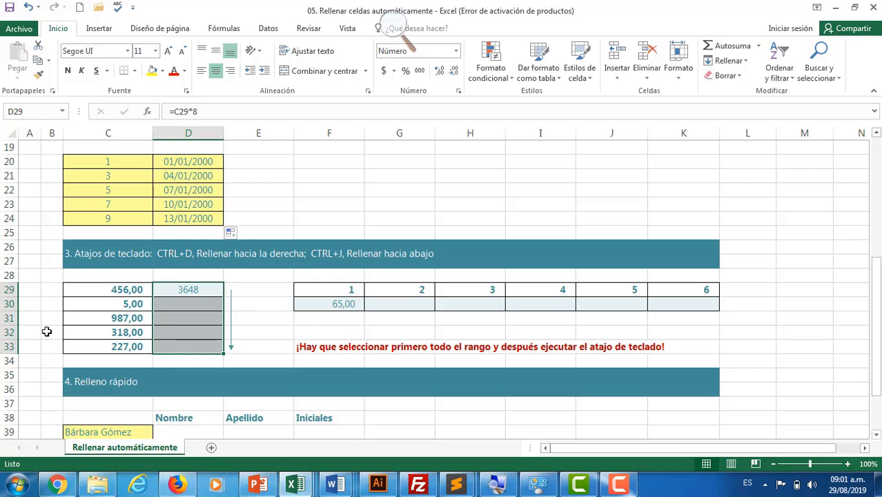
pyautogui.hotkey('ctrl', 'j')
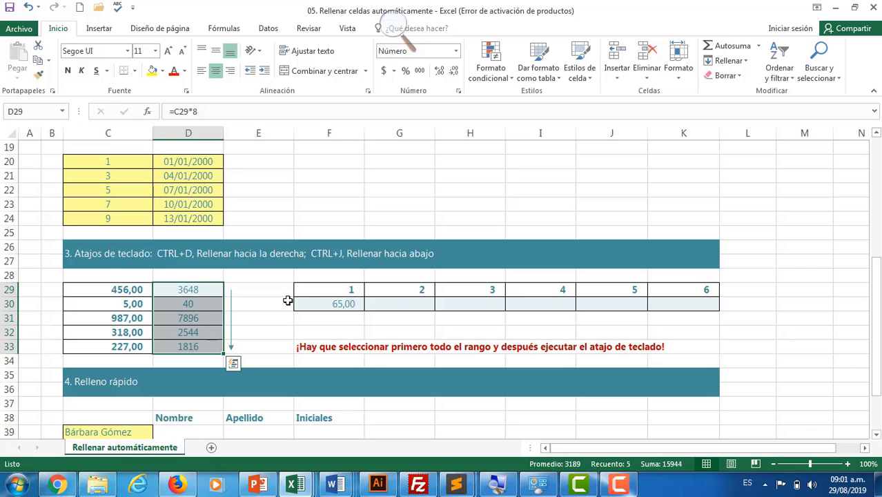
pyautogui.moveTo(353, 305); pyautogui.dragTo(691, 306)
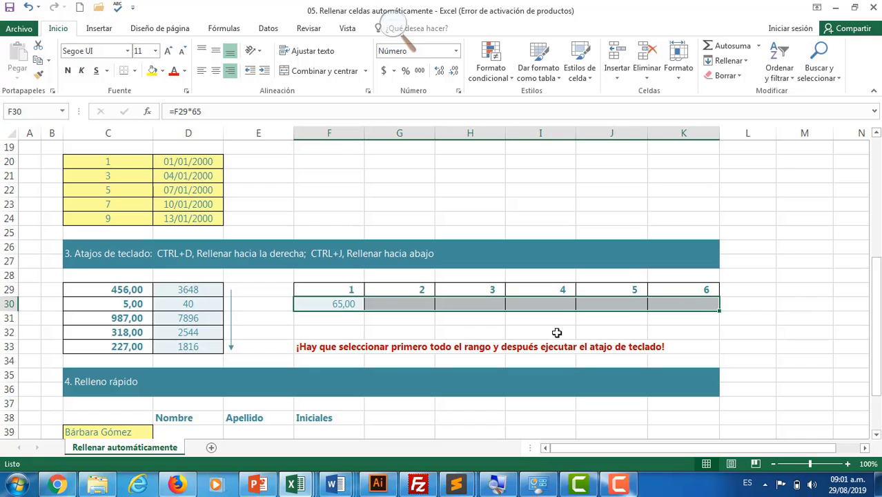
pyautogui.hotkey('ctrl', 'd')
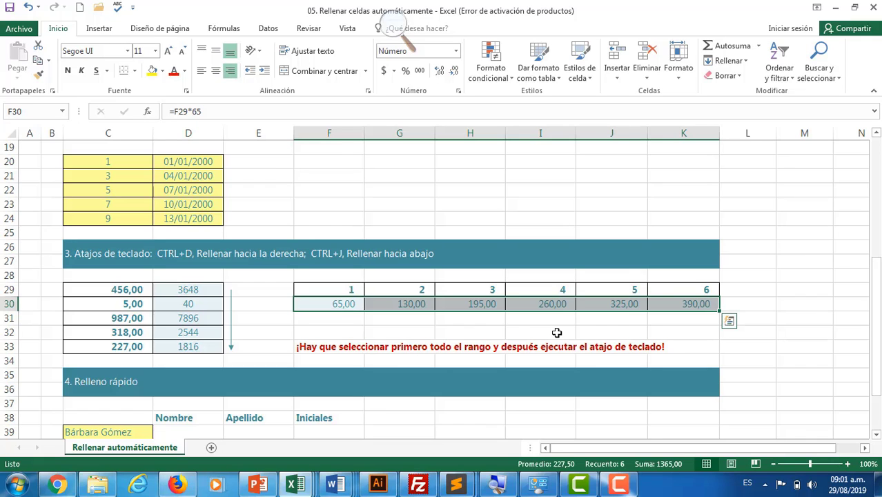
# Enter the first person's first name in D39 of the Nombre column.
pyautogui.scroll(-1, 508, 328)
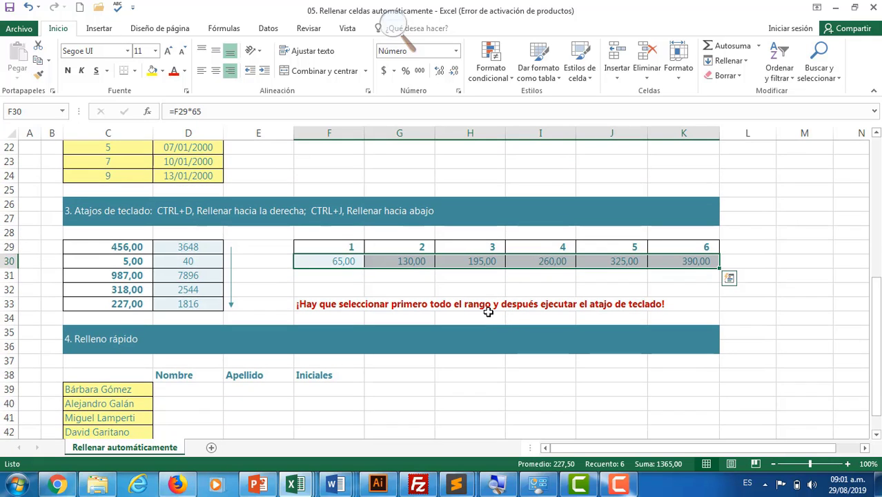
pyautogui.scroll(-2, 485, 312)
pyautogui.scroll(-1, 484, 312)
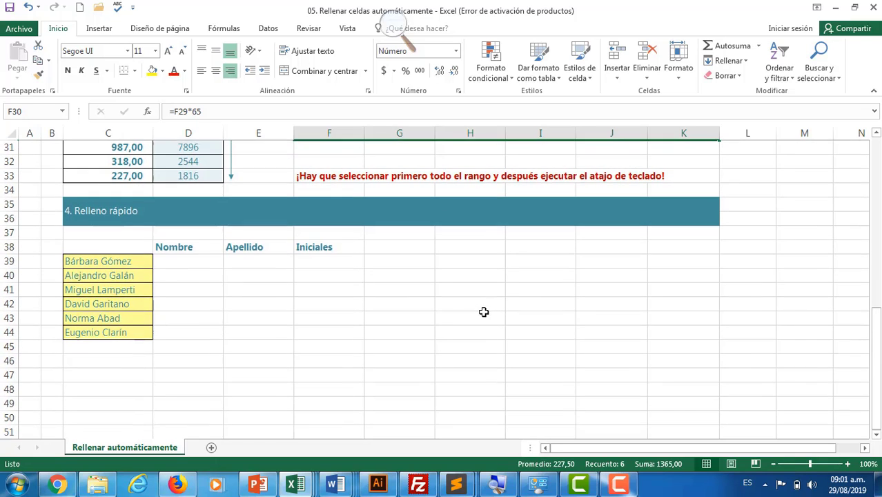
pyautogui.scroll(1, 484, 312)
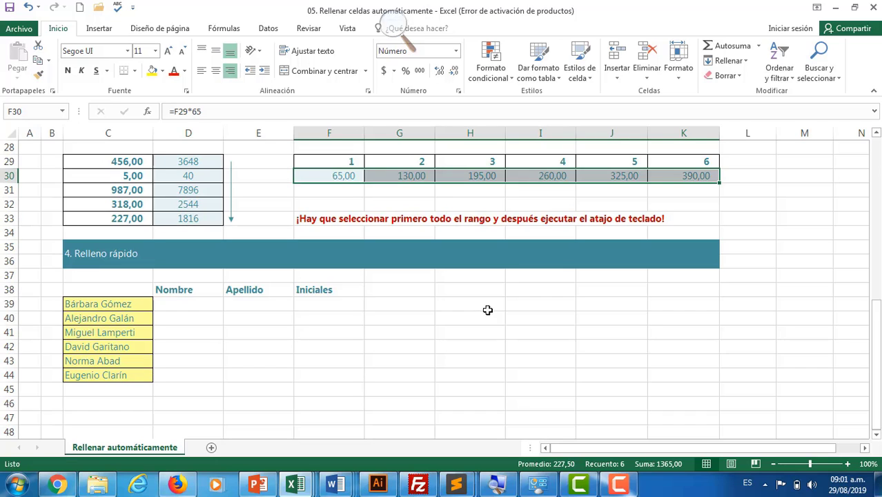
pyautogui.click(204, 304)
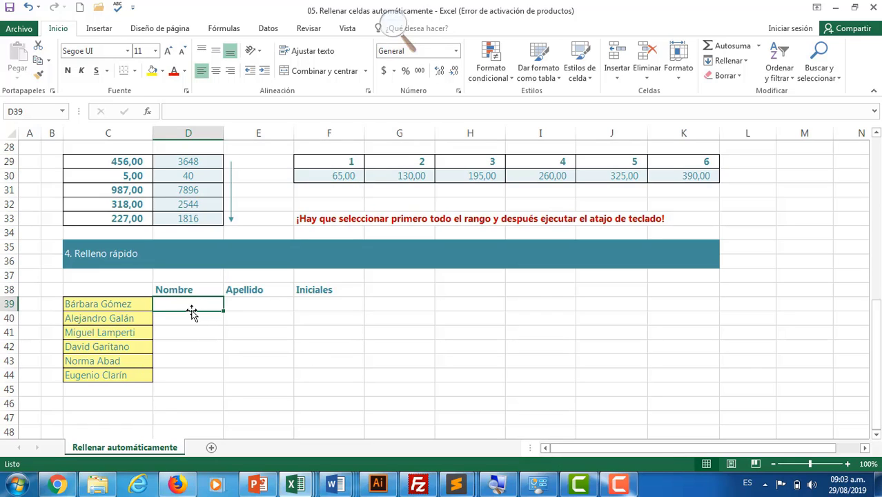
pyautogui.write('B')
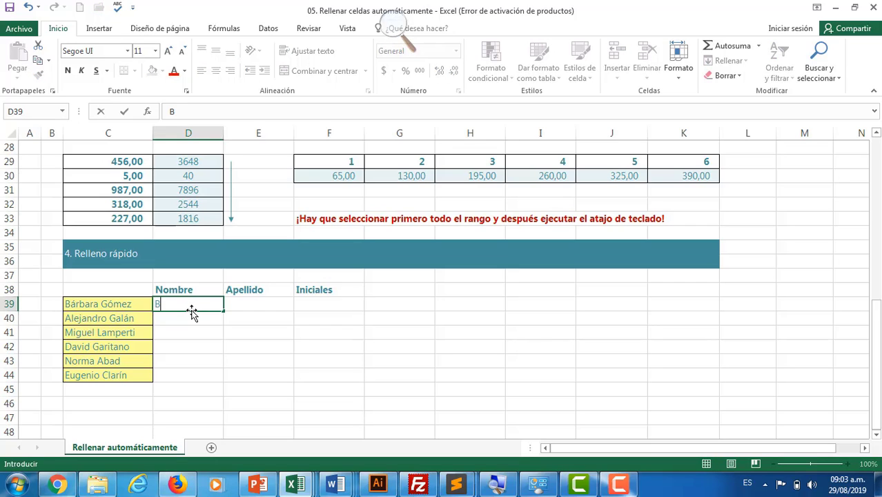
pyautogui.write('árbara')
pyautogui.press('Tab')
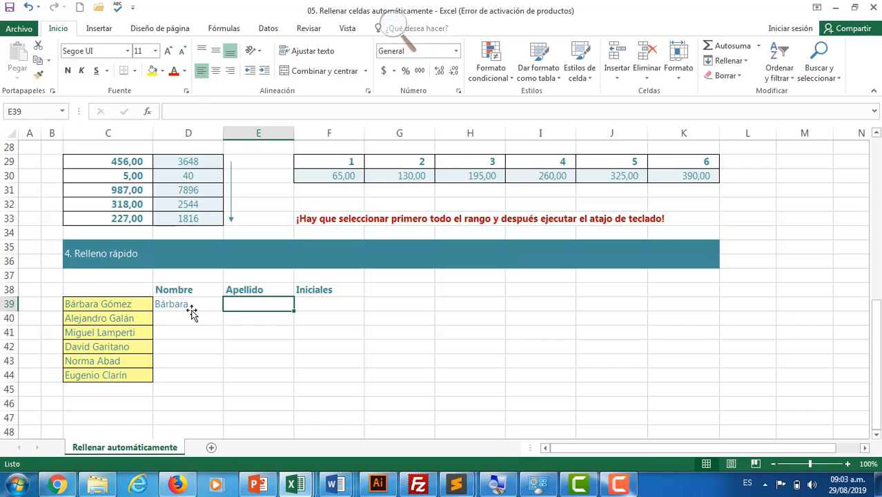
# Type the second first name in D40 and accept Flash Fill's first names for D41:D44.
pyautogui.click(180, 318)
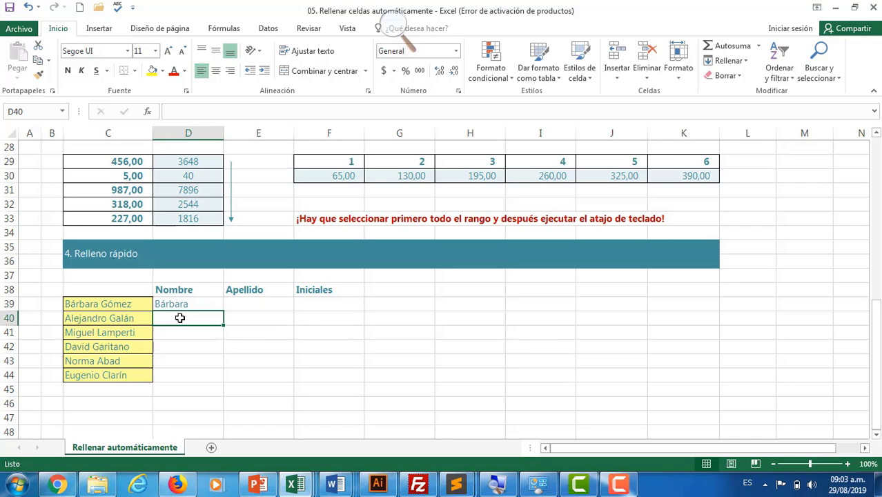
pyautogui.write('alejandro')
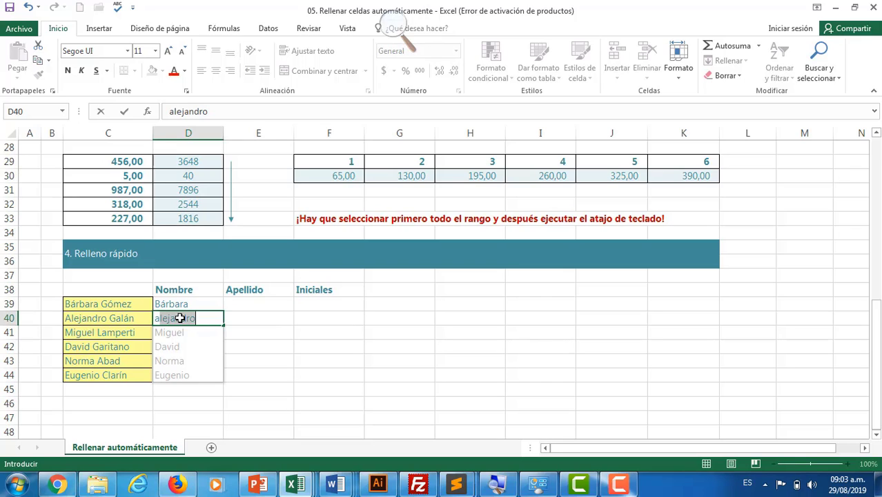
pyautogui.press('Return')
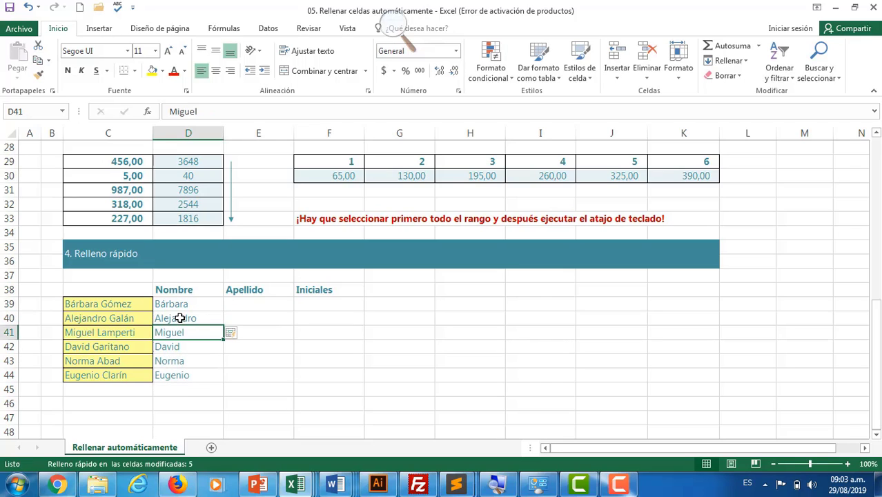
pyautogui.press('Down')
pyautogui.press('Down')
pyautogui.press('Down')
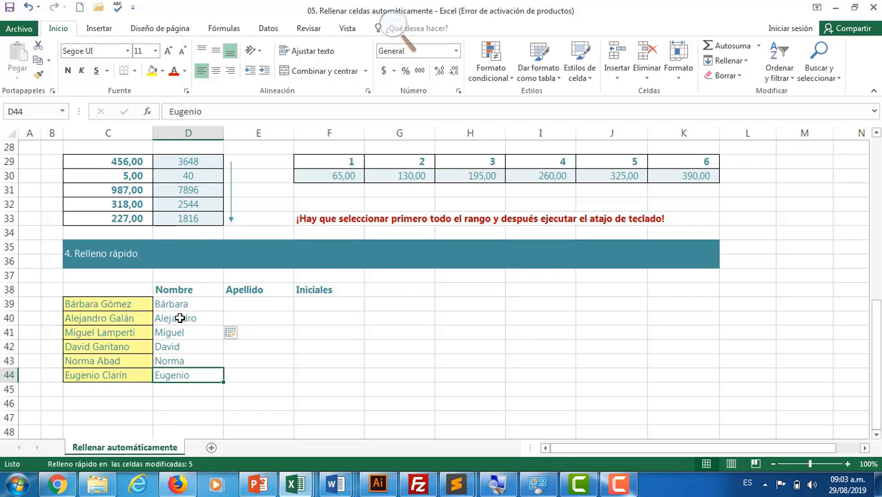
pyautogui.press('Down')
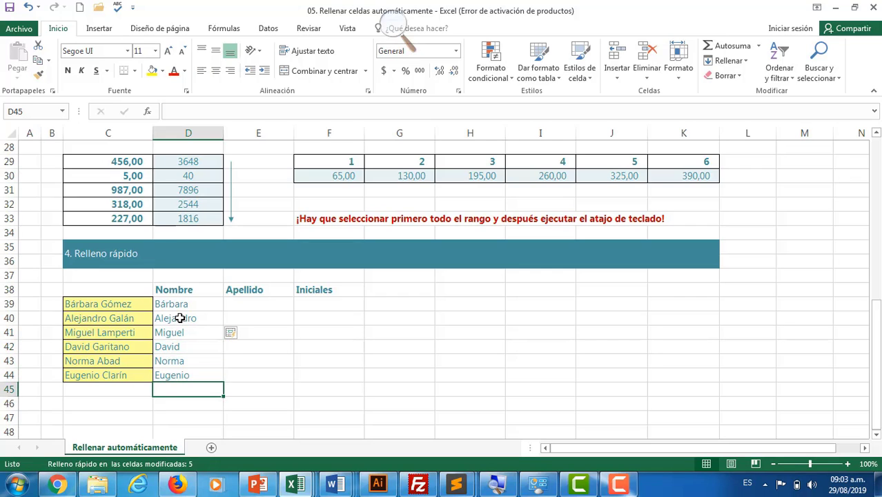
# Type the first two surnames in E39 and E40, accepting Flash Fill for E41:E44.
pyautogui.click(252, 304)
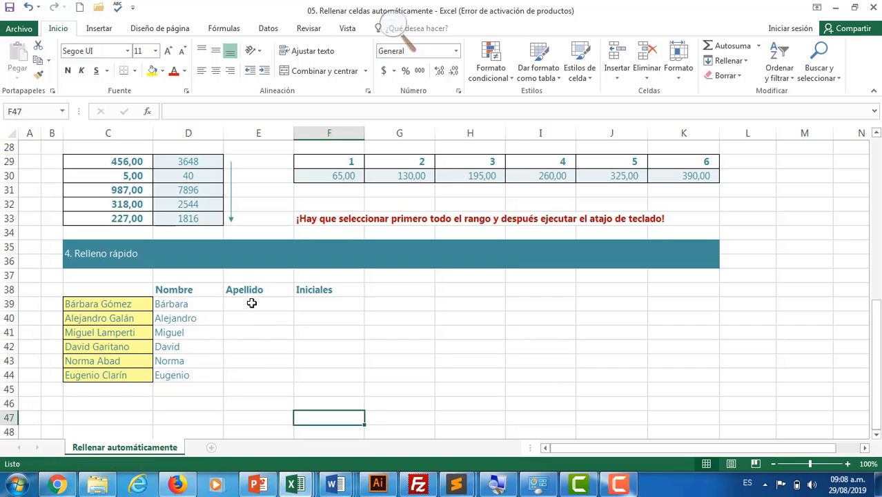
pyautogui.click(245, 301)
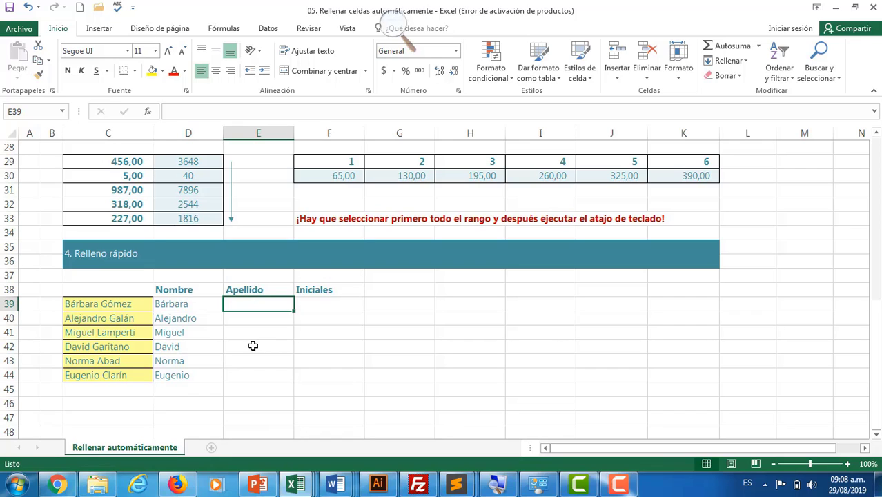
pyautogui.write('Góm')
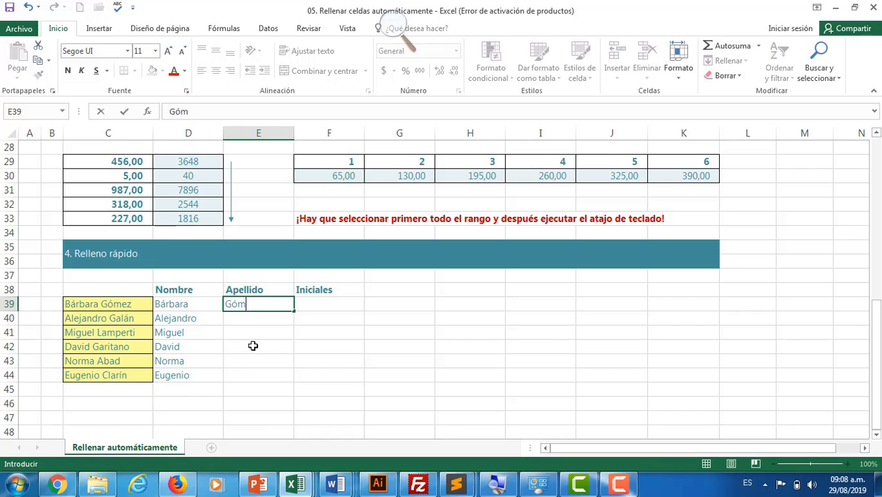
pyautogui.write('ez')
pyautogui.press('Tab')
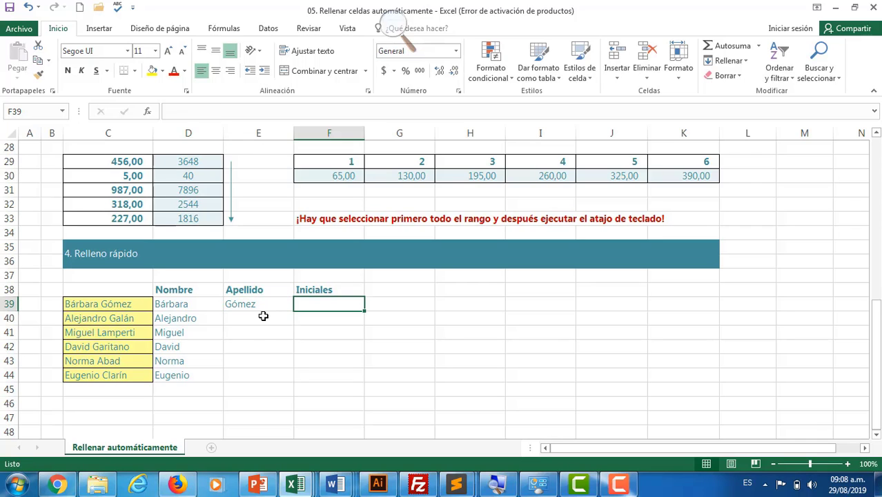
pyautogui.click(259, 316)
pyautogui.write('galán')
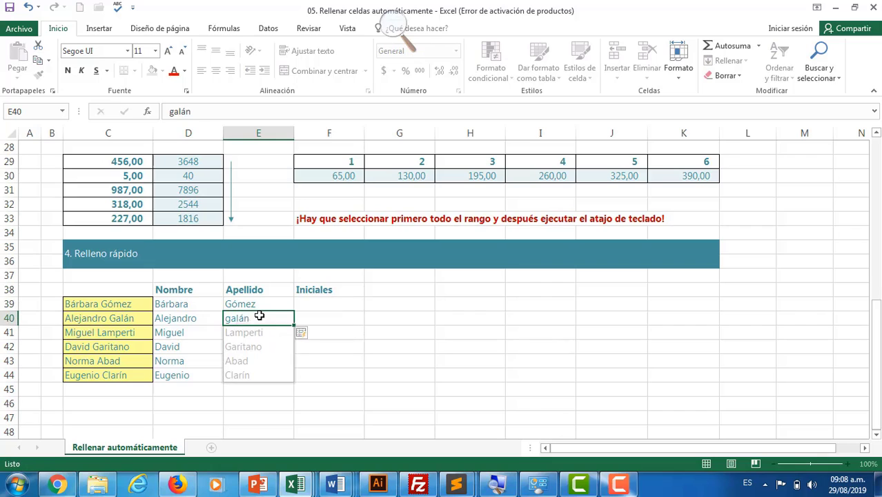
pyautogui.press('Return')
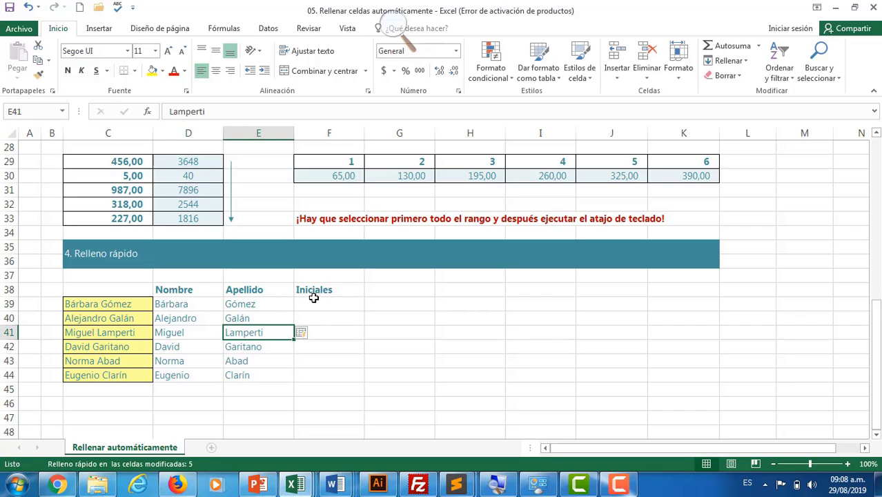
# Enter dotted initials in F39, start F40, and accept Flash Fill's initials through F44.
pyautogui.click(317, 307)
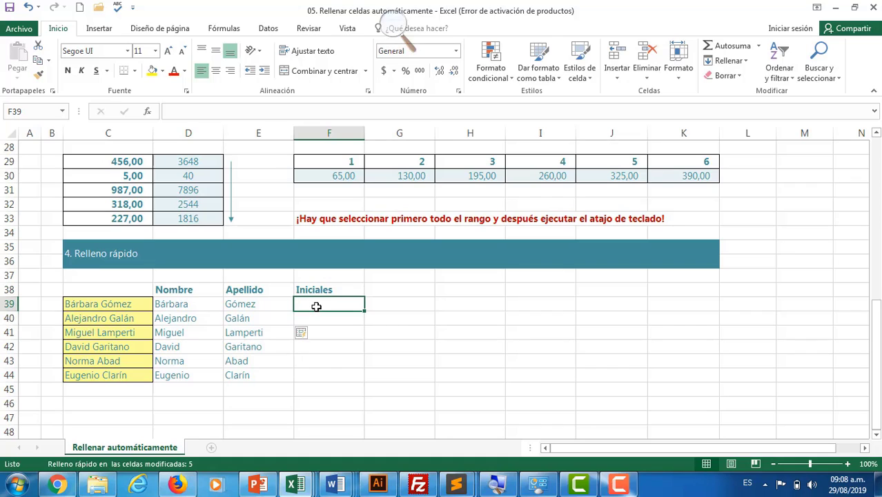
pyautogui.write('B.')
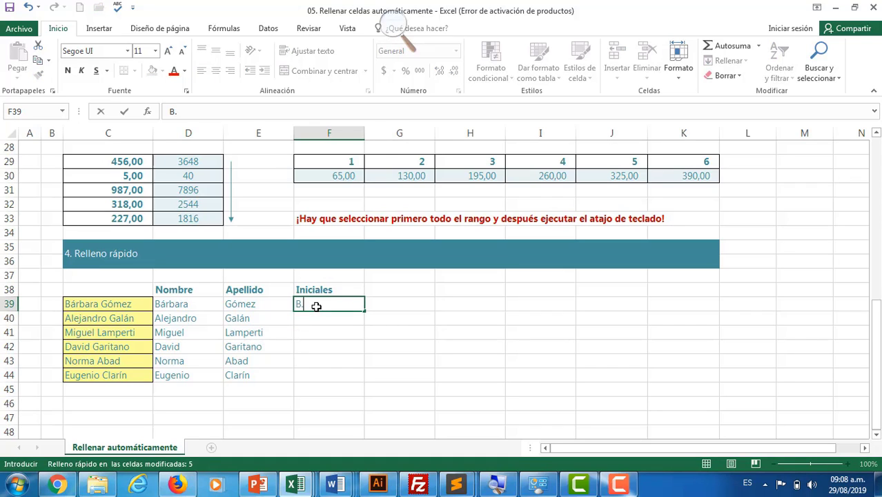
pyautogui.write(' G.')
pyautogui.press('Tab')
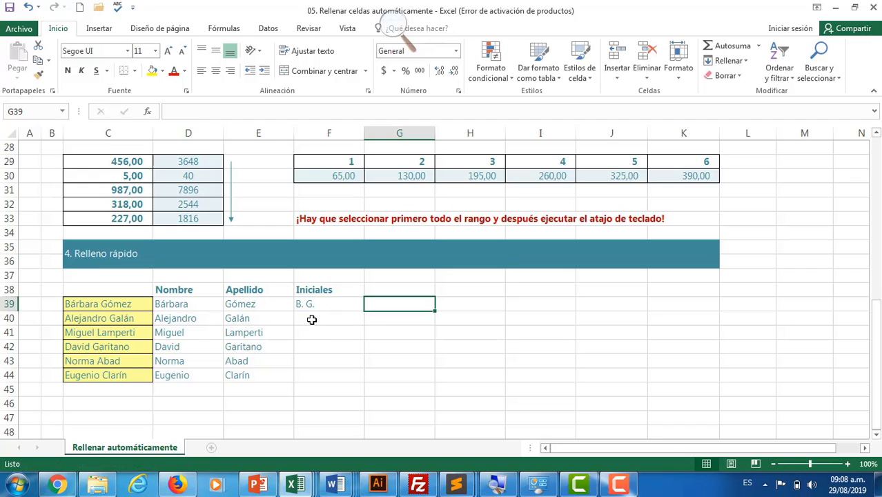
pyautogui.click(312, 319)
pyautogui.write('A. G.')
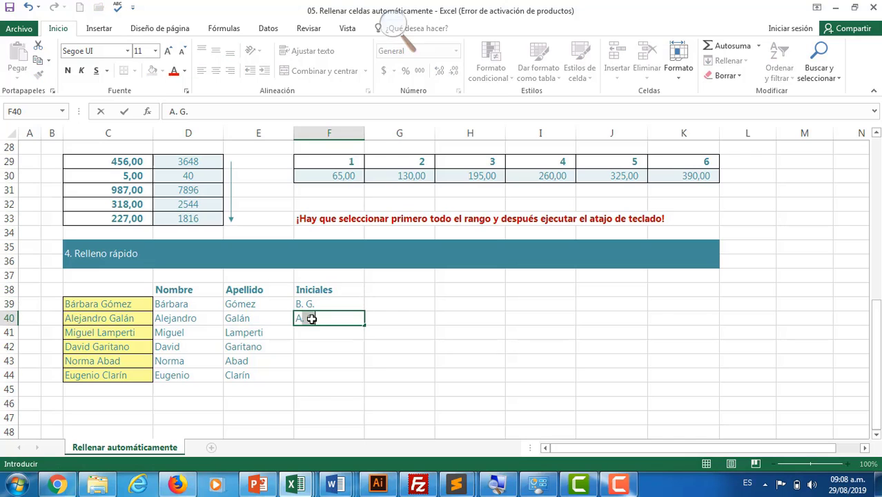
pyautogui.press('Return')
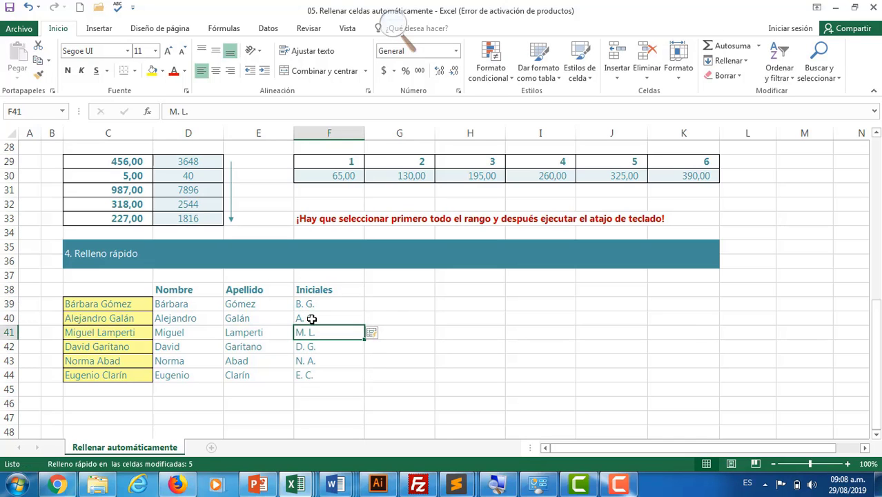